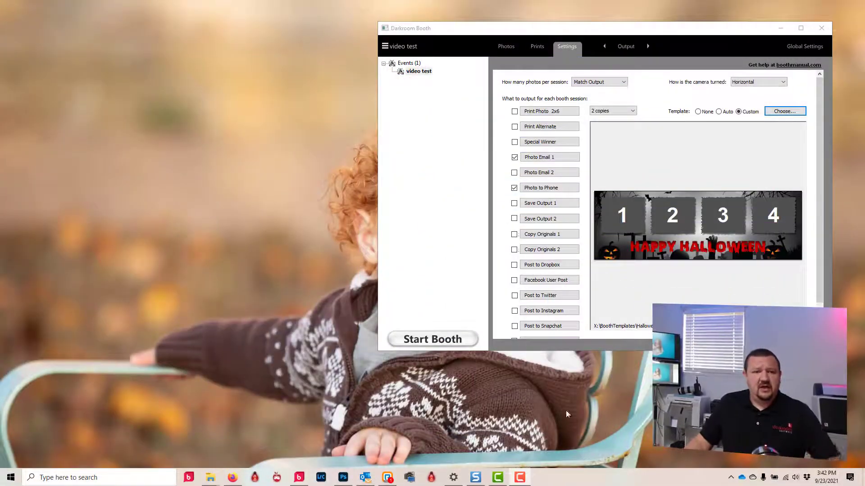
Close the event's template chooser unchanged and open the online help site
click(784, 111)
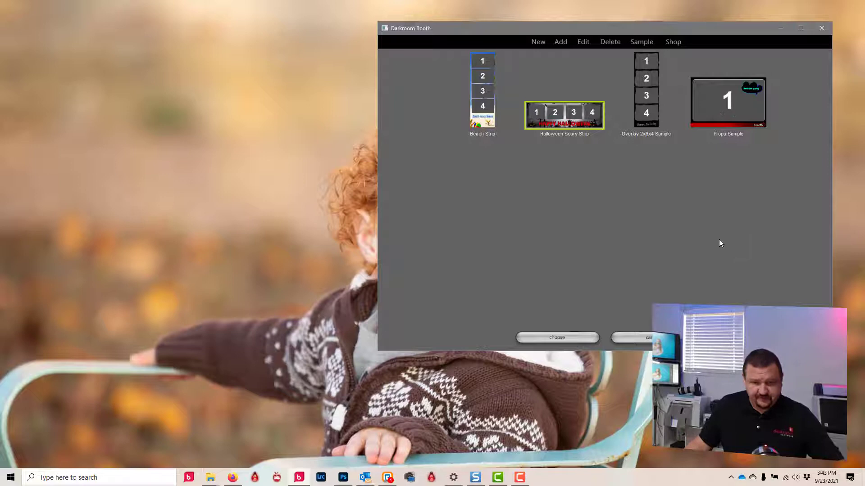
key(Return)
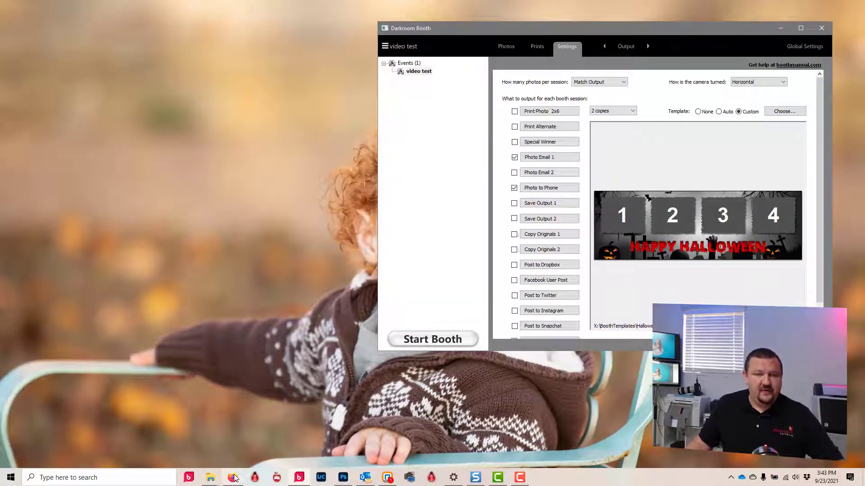
click(809, 66)
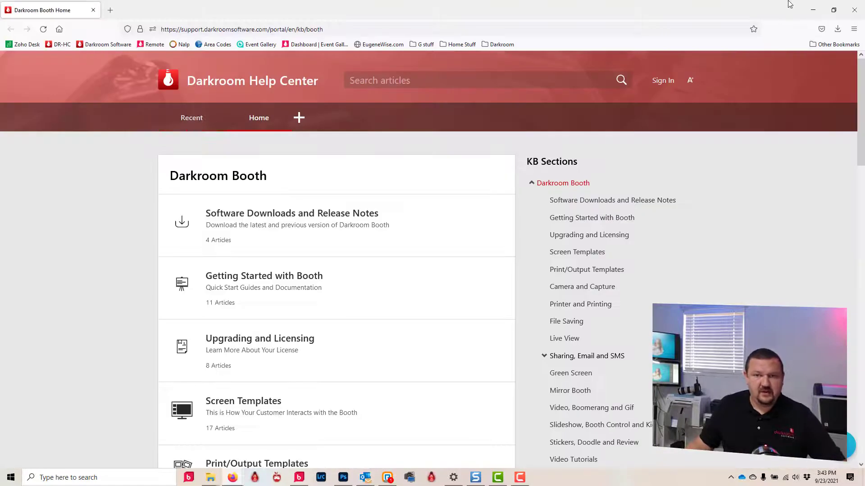
From recent help articles, open 'Resetting Default Template and Event Settings' and its Default Photos Folder link
click(834, 10)
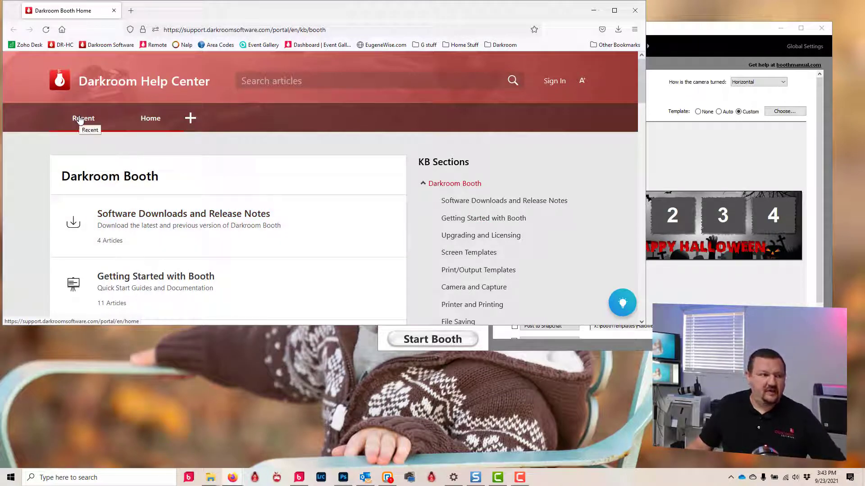
click(81, 120)
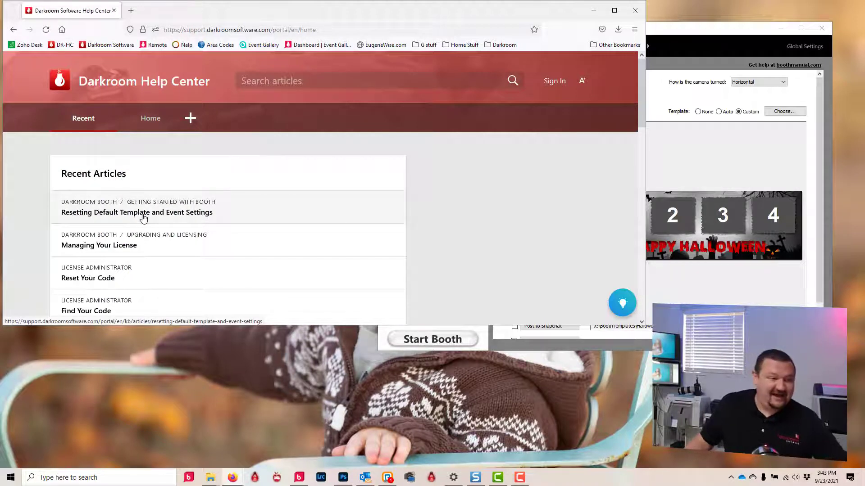
click(144, 214)
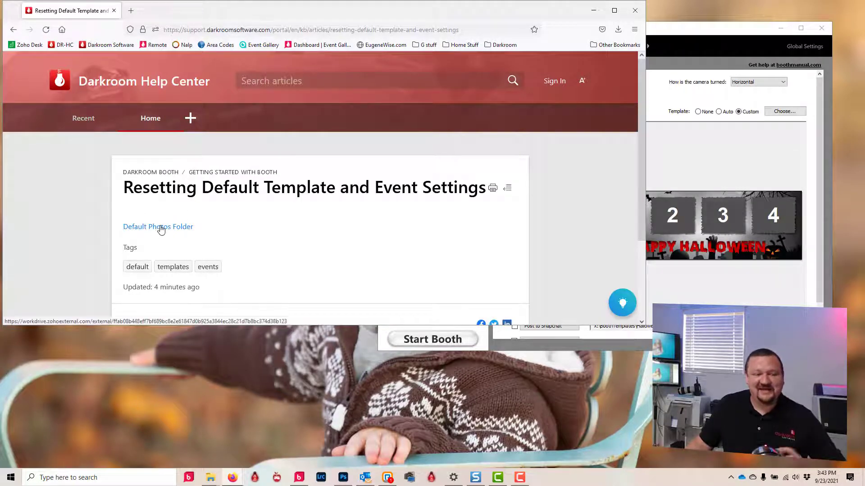
click(160, 229)
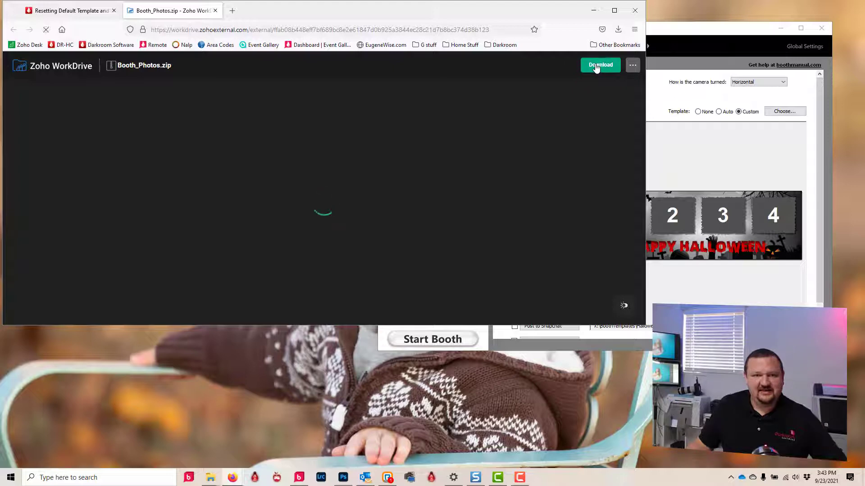
Download Booth_Photos.zip from Zoho WorkDrive and show it in the Downloads folder
click(596, 67)
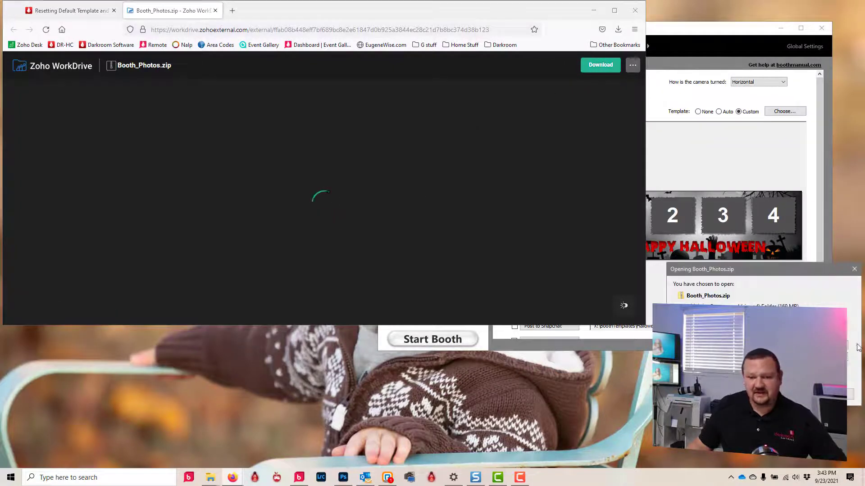
click(833, 395)
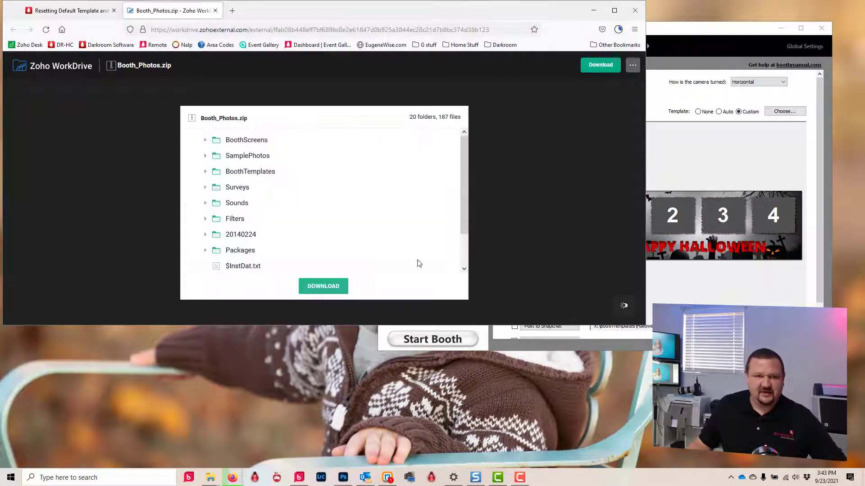
click(619, 29)
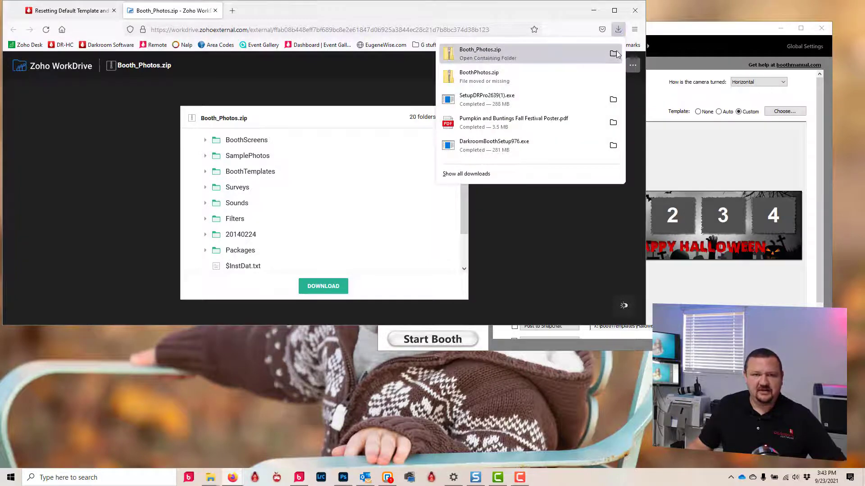
click(613, 54)
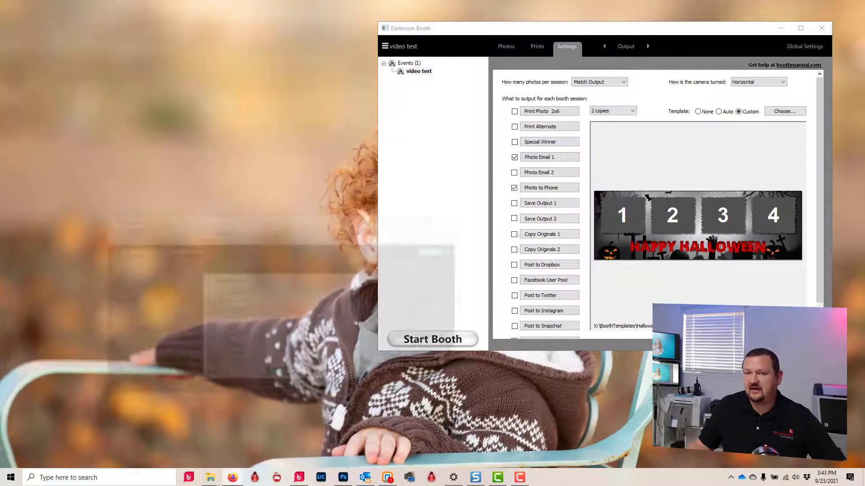
click(593, 10)
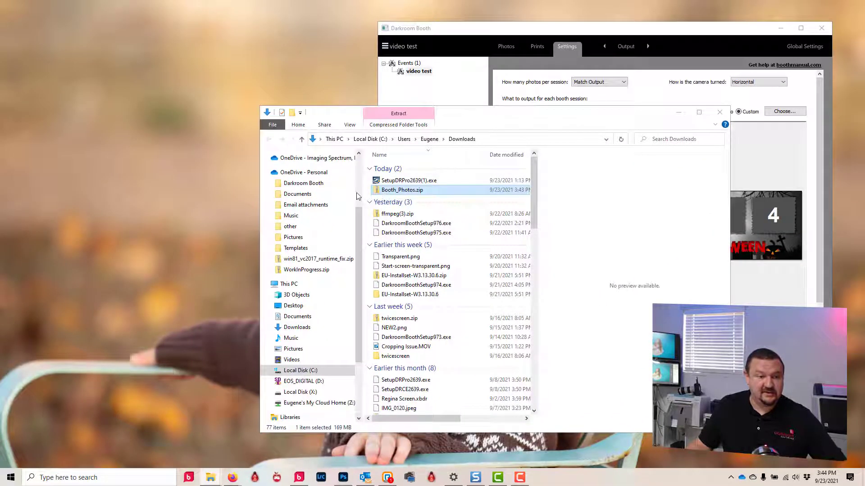
Move Booth_Photos.zip to the desktop and extract it into a Booth_Photos folder
drag(358, 197, 164, 104)
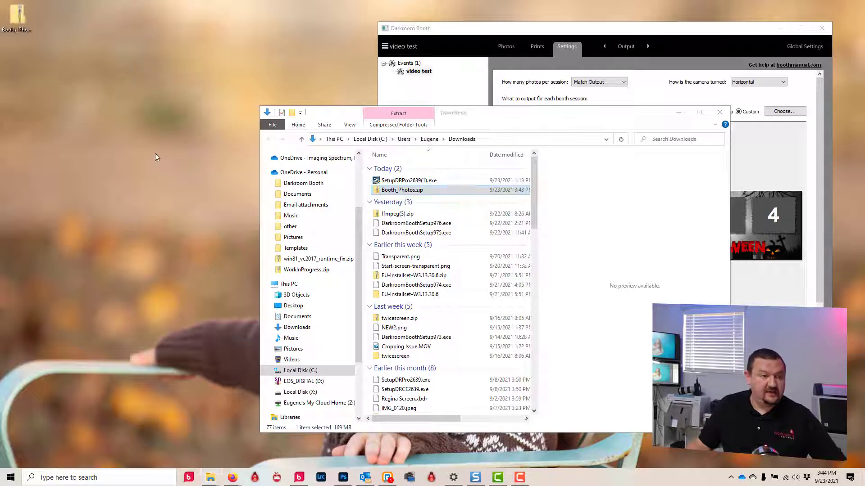
click(679, 115)
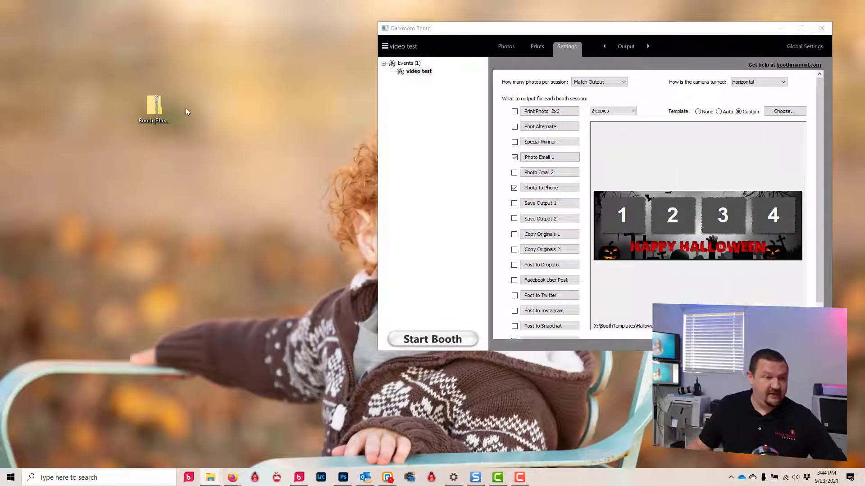
click(158, 110)
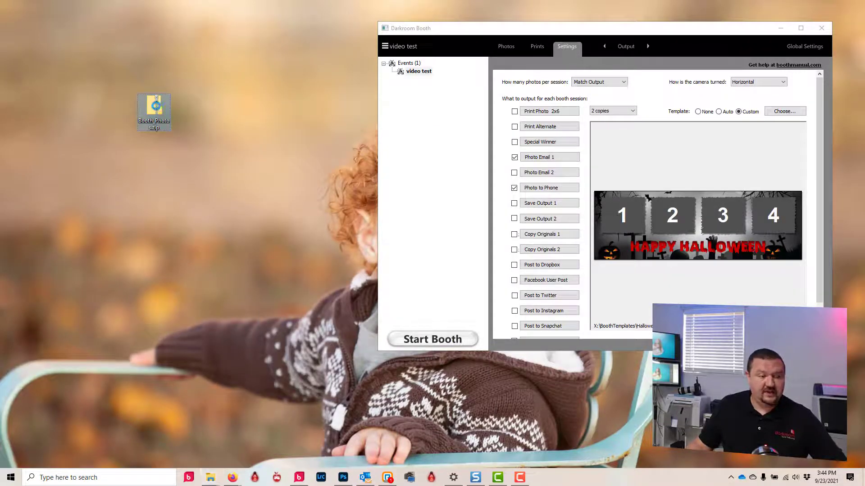
right_click(156, 109)
click(186, 136)
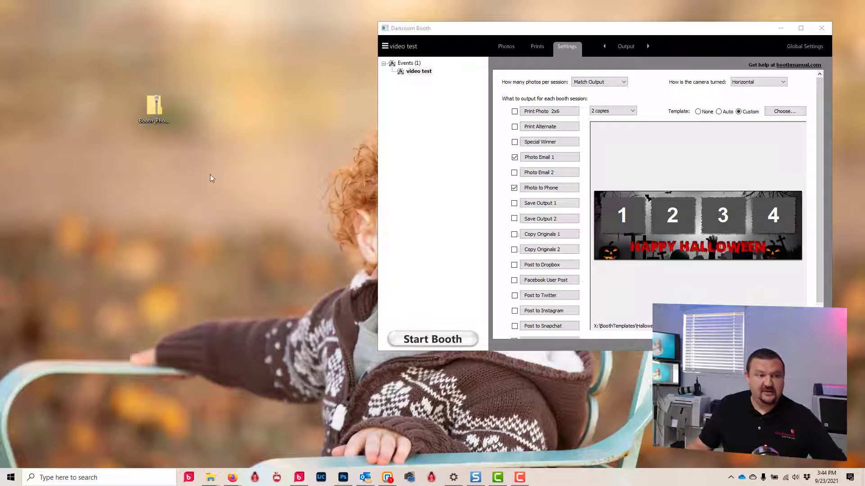
click(523, 326)
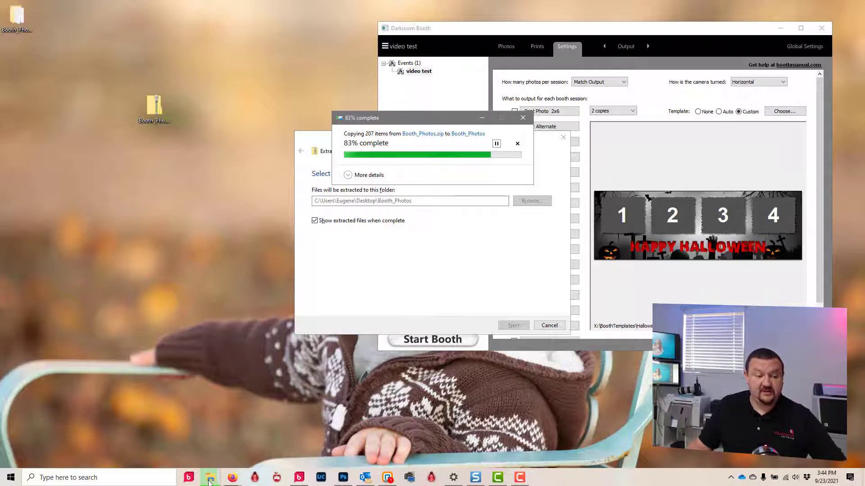
Open a new File Explorer window at This PC with Win+E
mouse_move(208, 481)
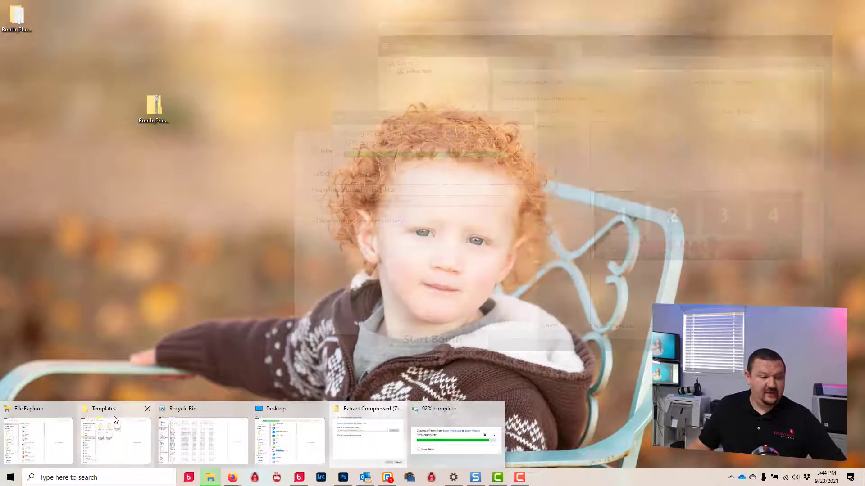
click(116, 422)
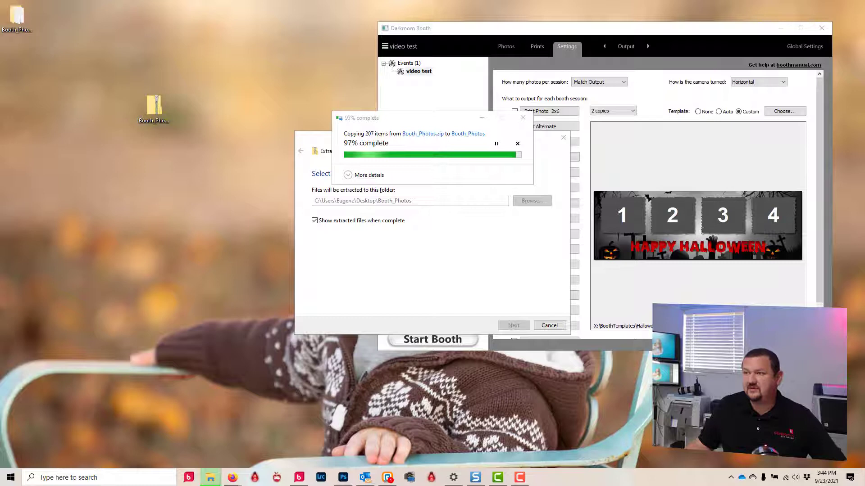
key(super+e)
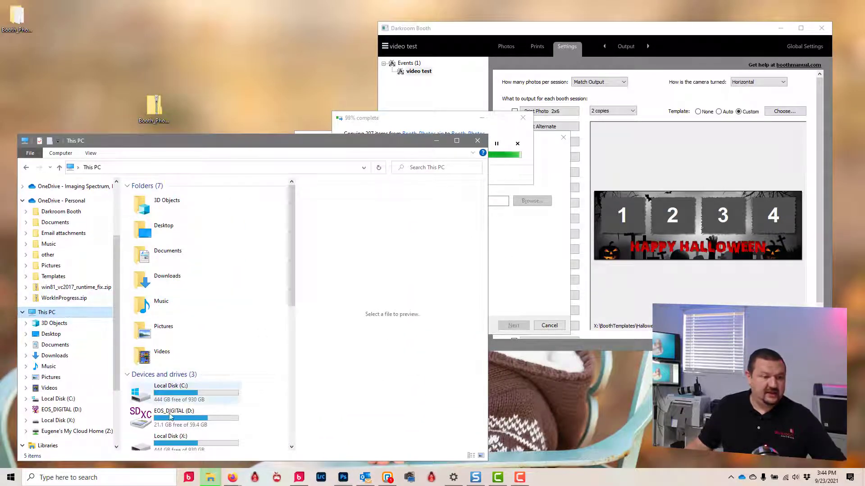
Open Local Disk (X:) in a File Explorer window placed on the right side
click(173, 442)
double_click(174, 441)
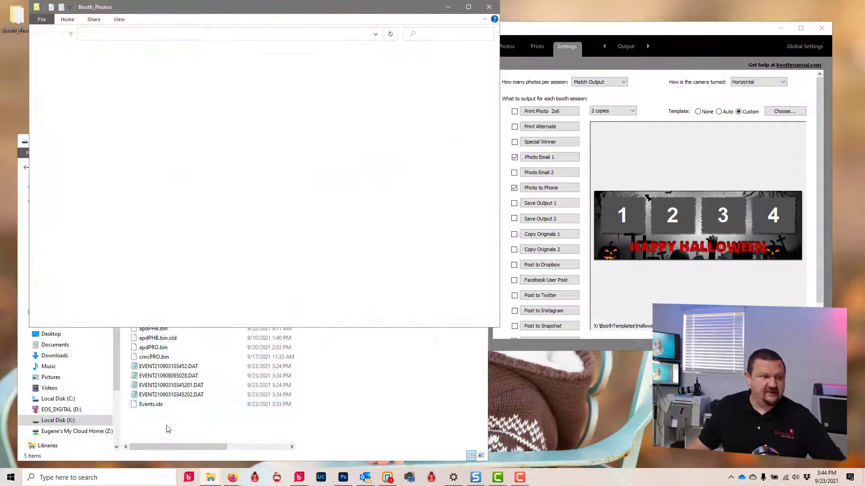
click(397, 430)
drag(246, 148, 588, 157)
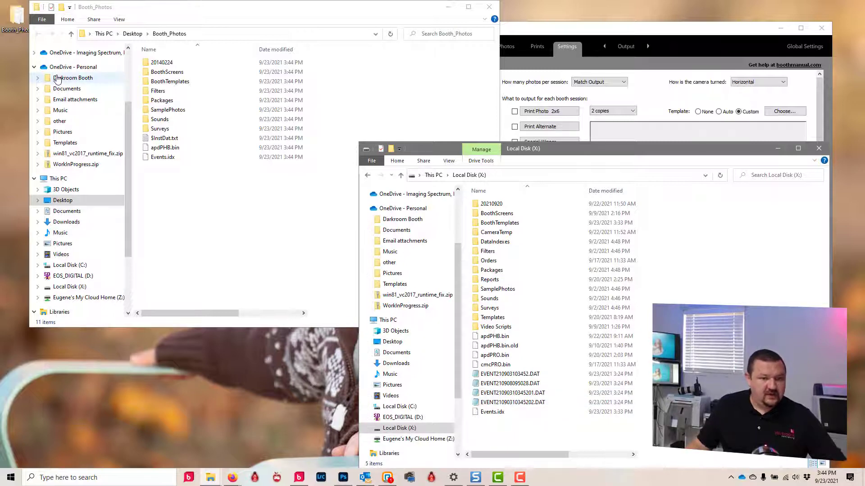
Copy BoothScreens and BoothTemplates from Booth_Photos into Local Disk (X:), replacing existing files
click(160, 82)
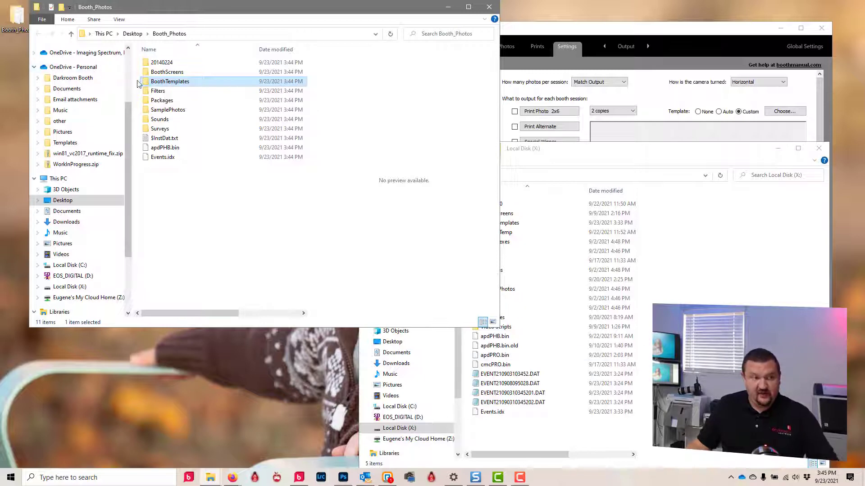
ctrl+click(165, 73)
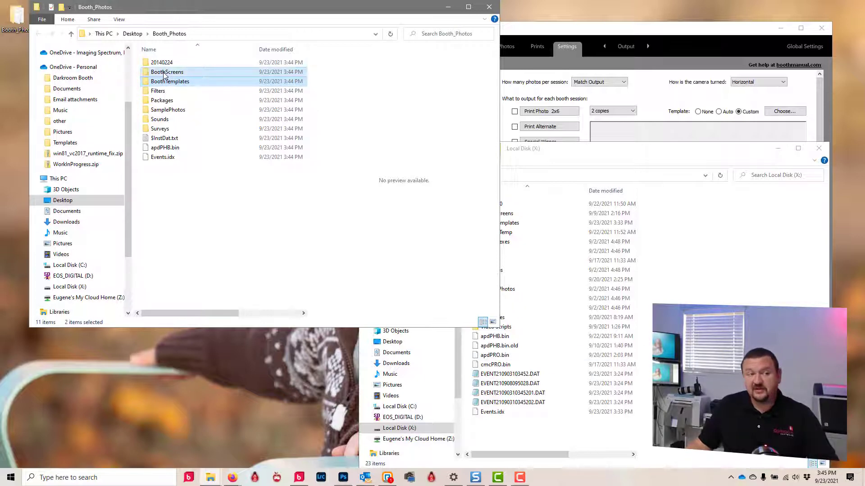
drag(159, 76, 257, 244)
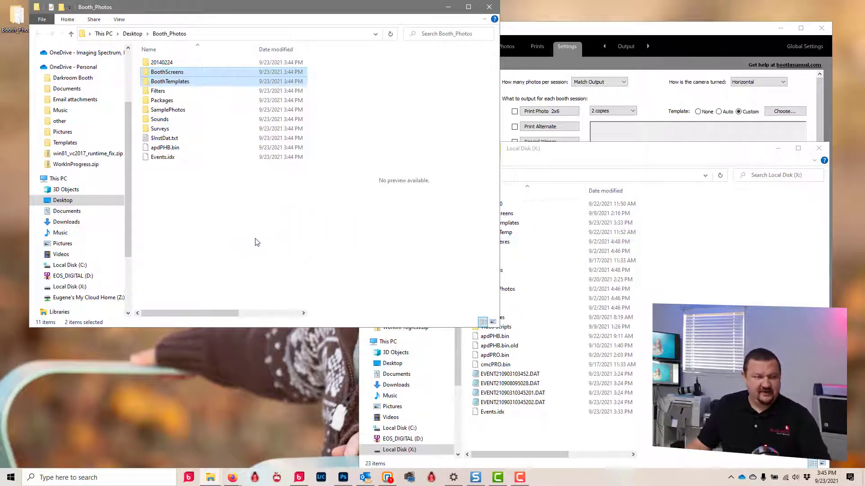
click(719, 144)
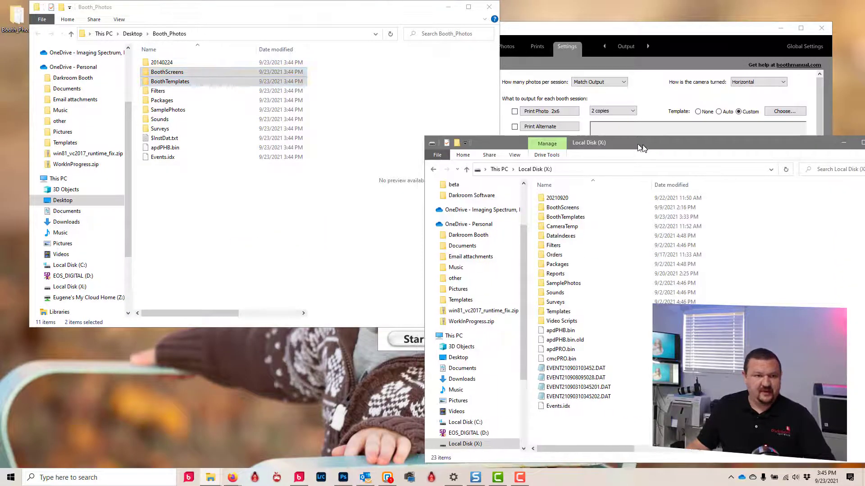
drag(201, 78, 595, 414)
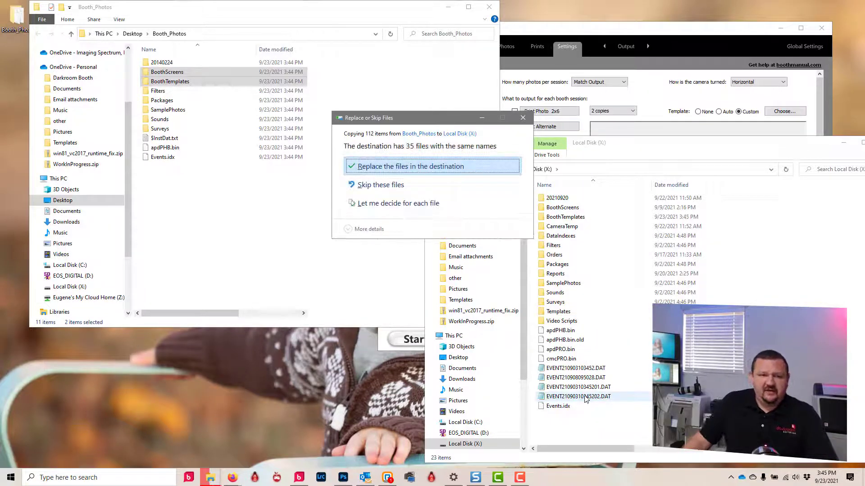
click(377, 172)
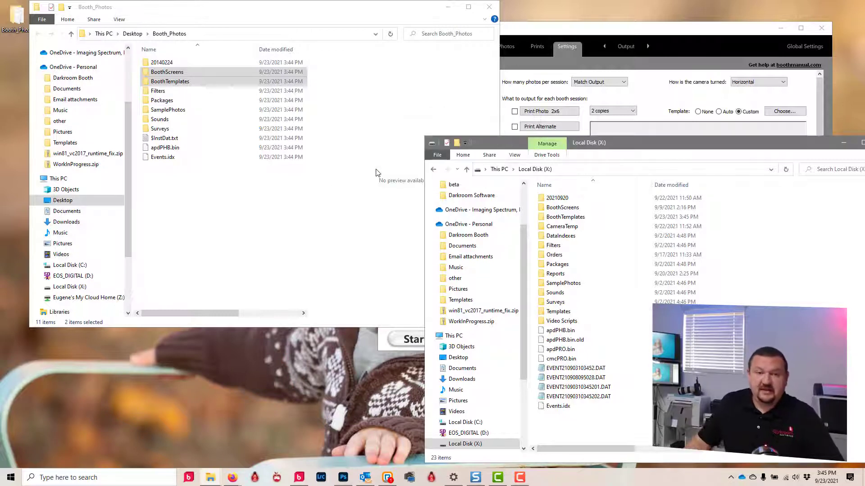
click(555, 71)
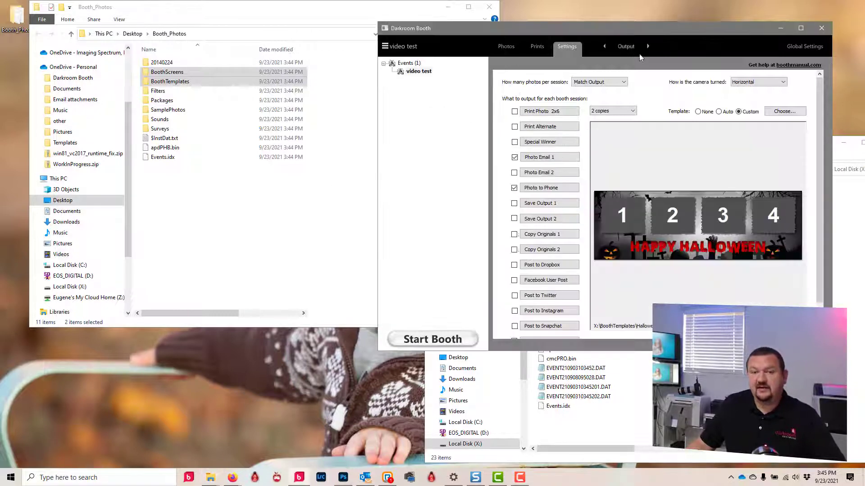
click(779, 113)
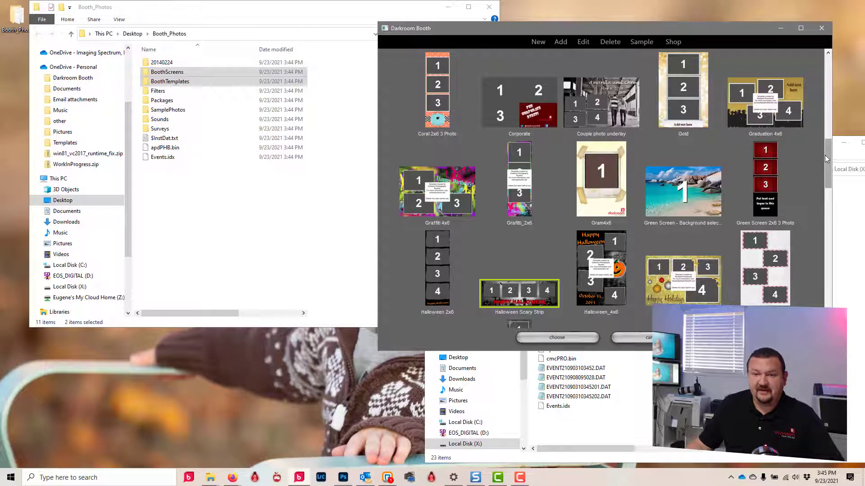
drag(825, 155, 829, 49)
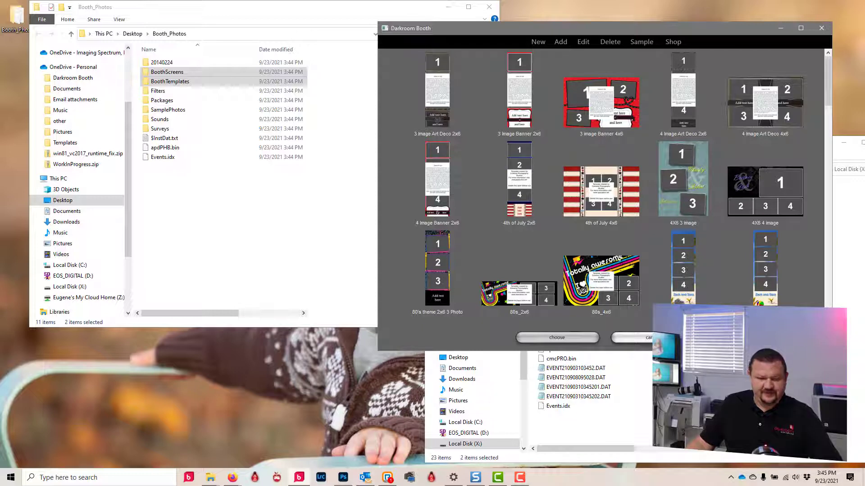
key(Escape)
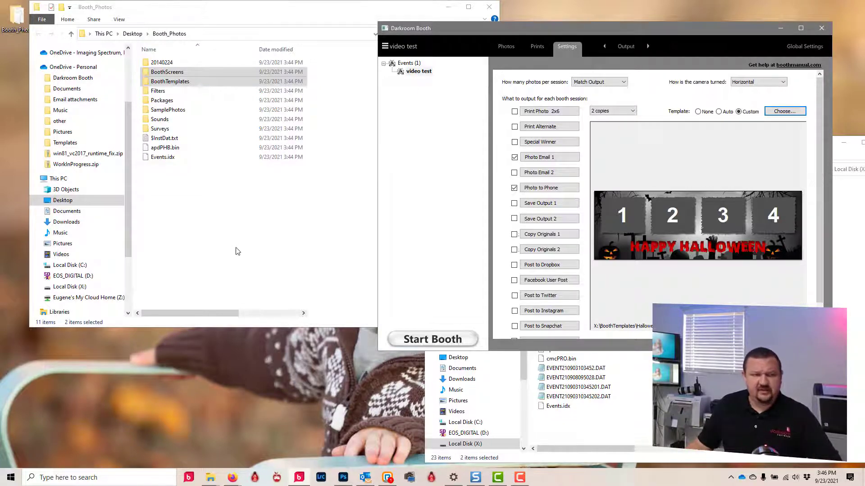
Copy the 20140224 event folder from Booth_Photos into Local Disk (X:)
click(226, 259)
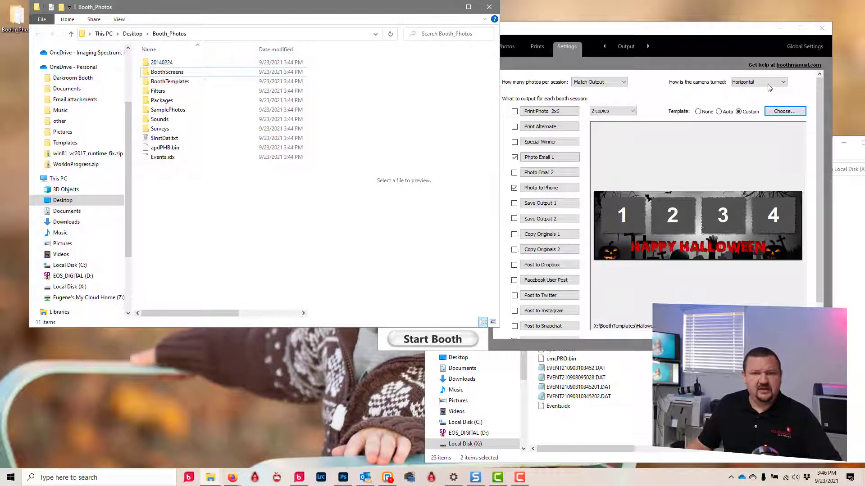
click(847, 164)
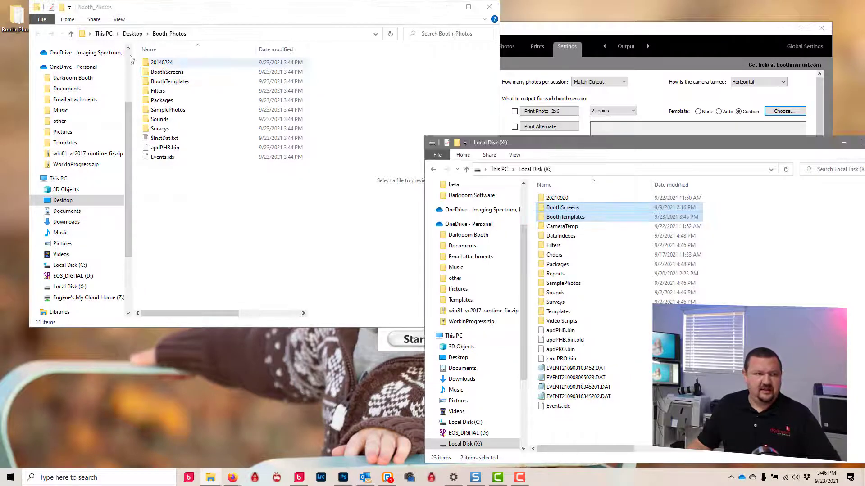
click(154, 64)
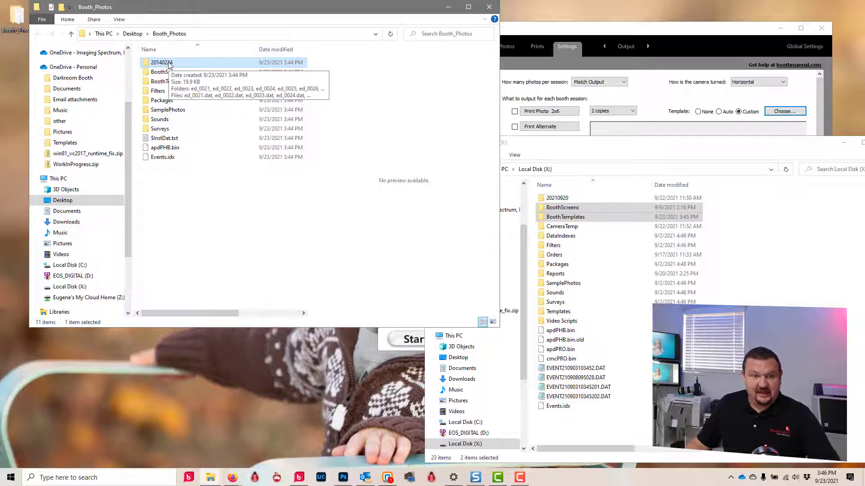
drag(169, 65, 626, 436)
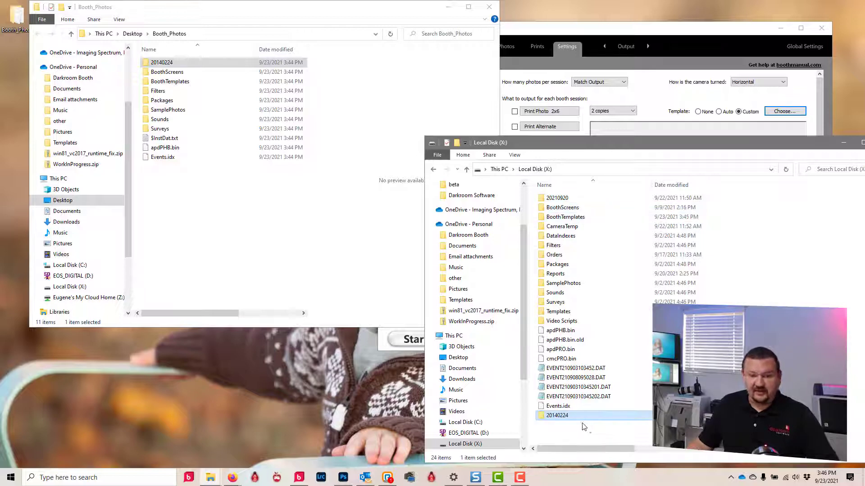
click(570, 36)
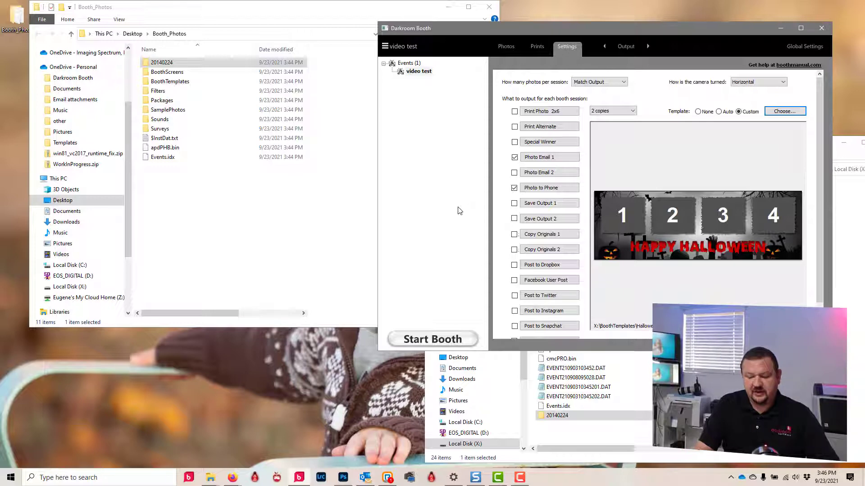
Rebuild Darkroom Booth's catalog index with F5, confirming with Yes
key(F5)
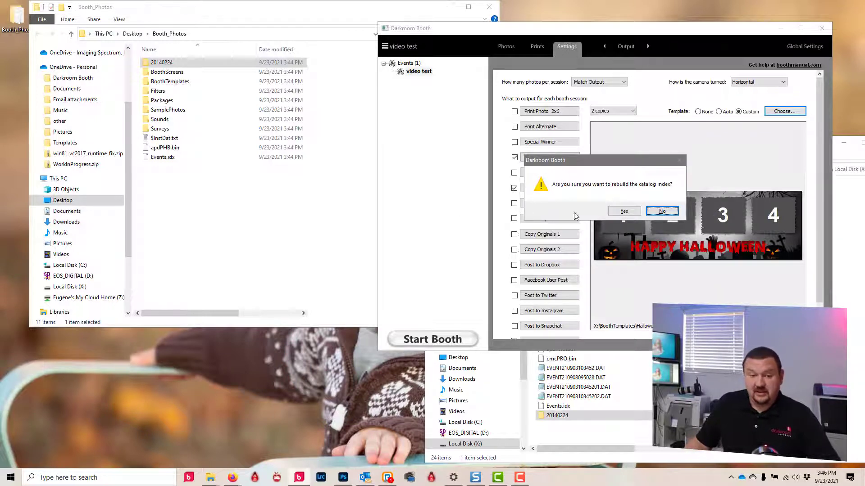
click(635, 210)
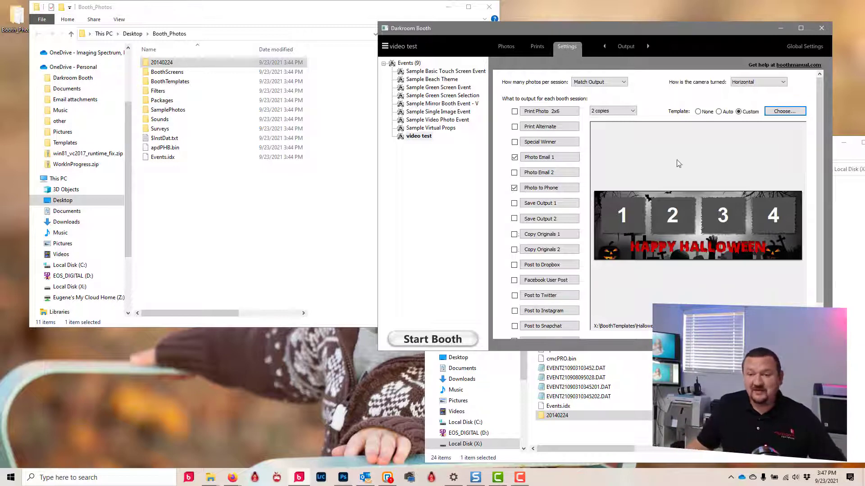
click(842, 247)
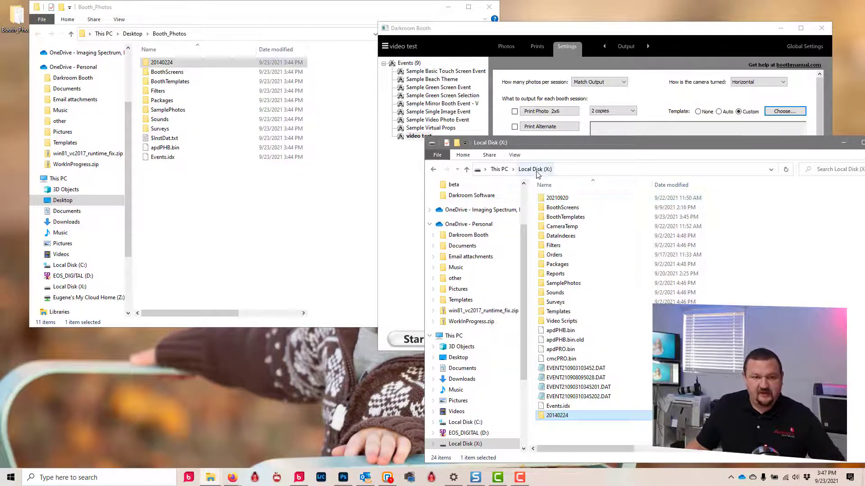
Copy the Photo Path C:\Users\Public\Documents\Darkroom Booth\Photos from Darkroom Booth's Application Options
click(469, 423)
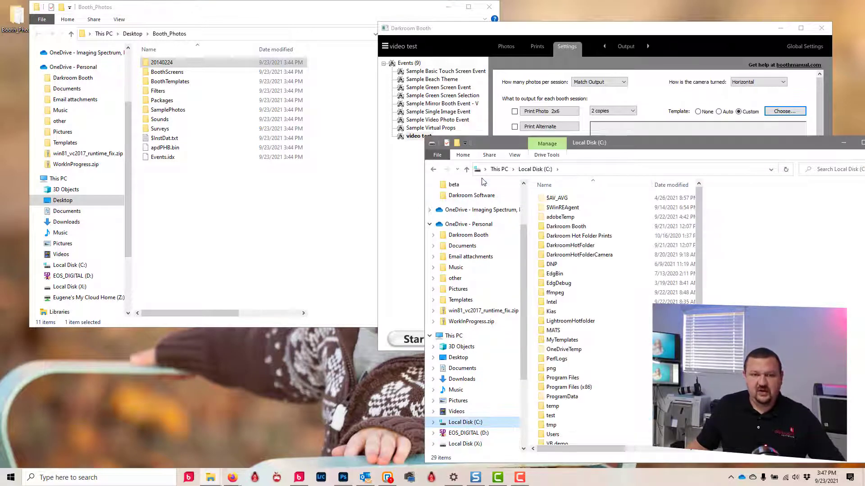
click(809, 48)
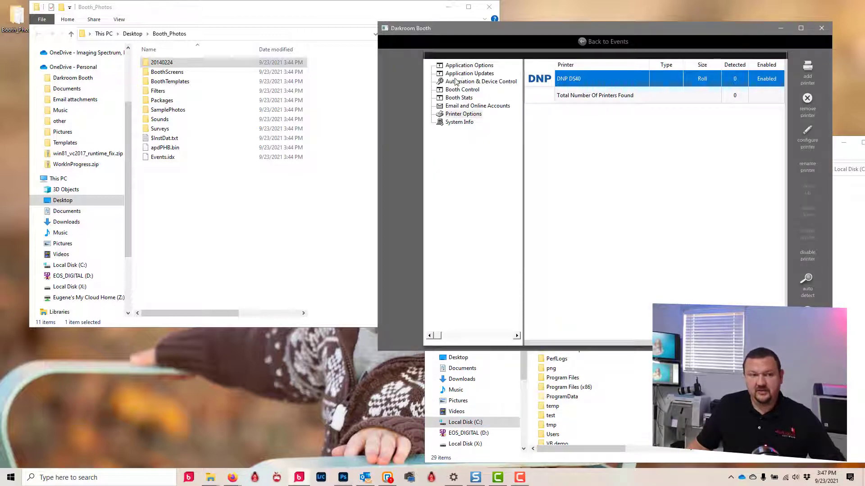
click(458, 66)
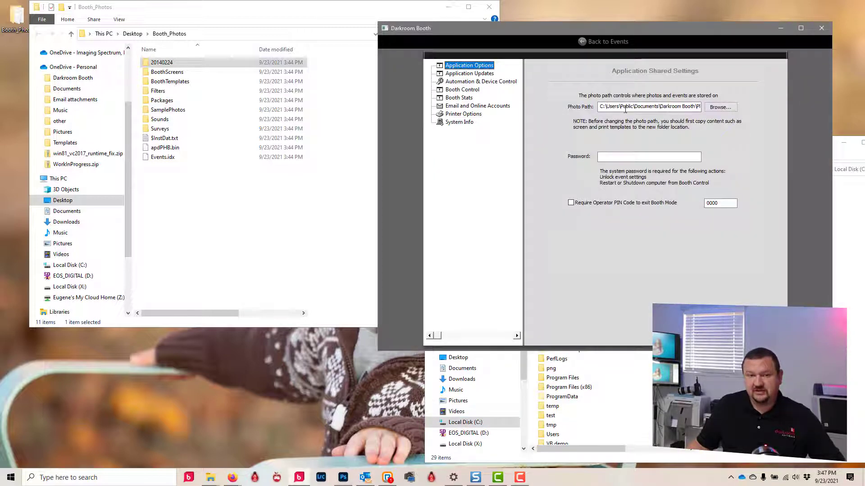
drag(599, 106, 795, 108)
key(ctrl+c)
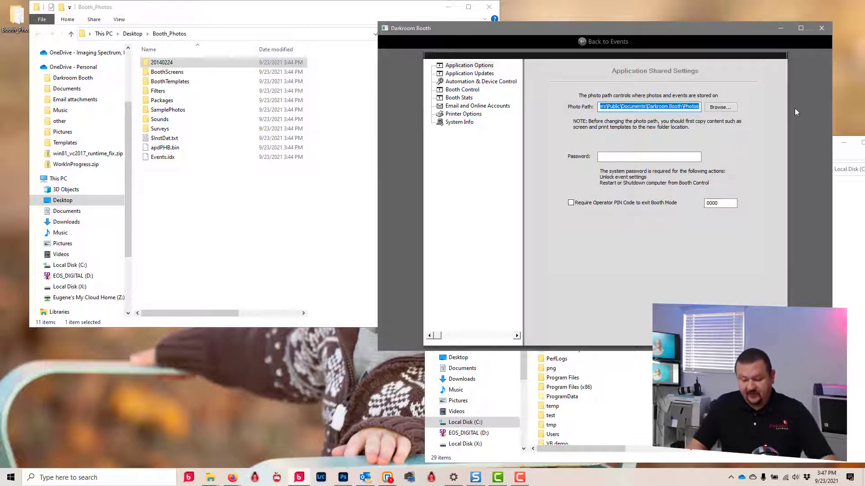
click(844, 156)
Navigate Explorer to the Darkroom Booth folder using the pasted photo path
click(593, 170)
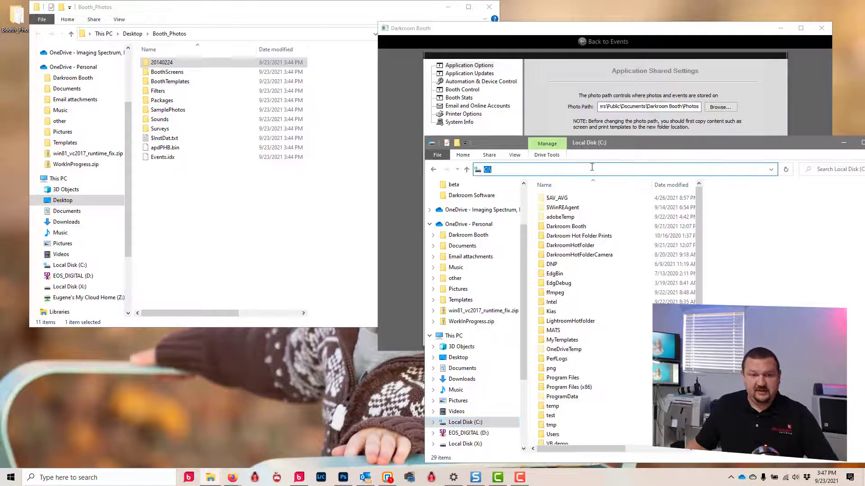
key(ctrl+v)
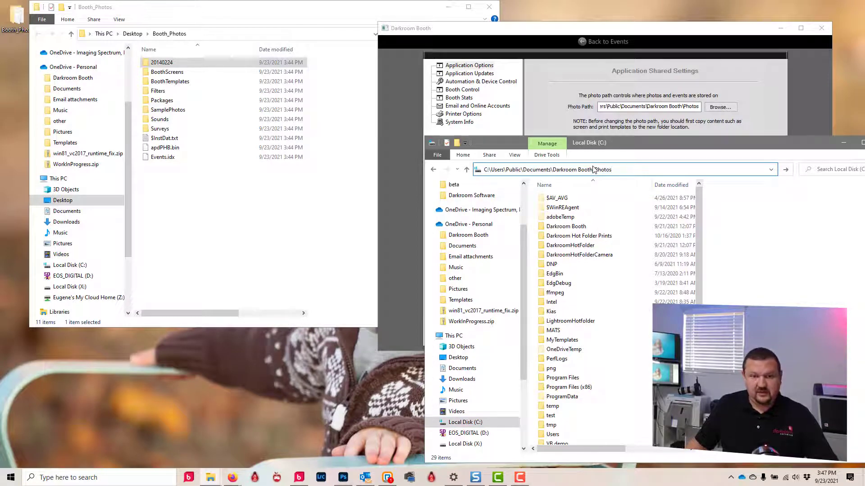
key(Return)
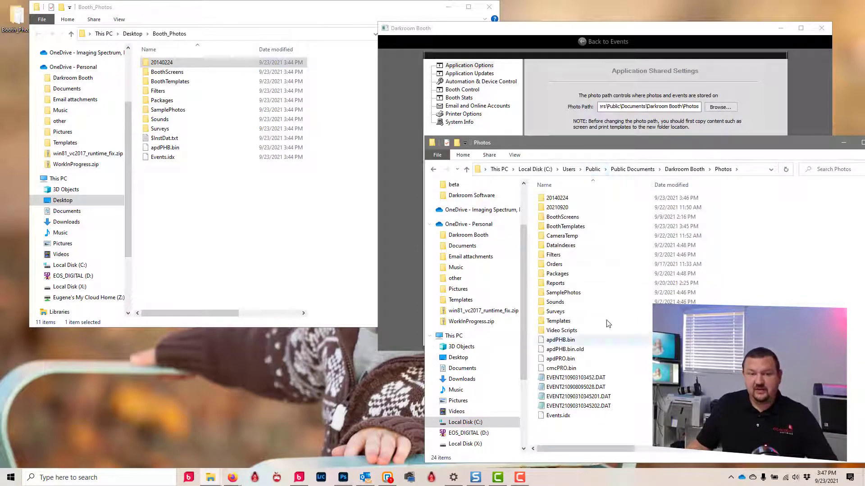
click(685, 170)
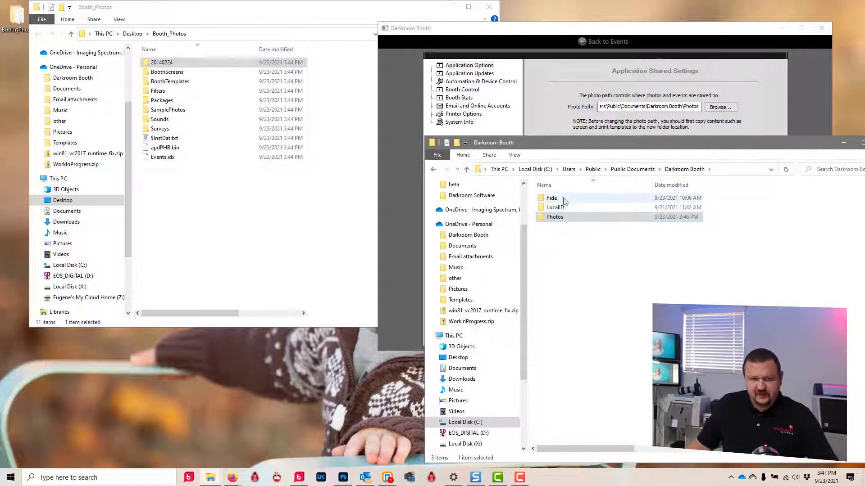
double_click(552, 199)
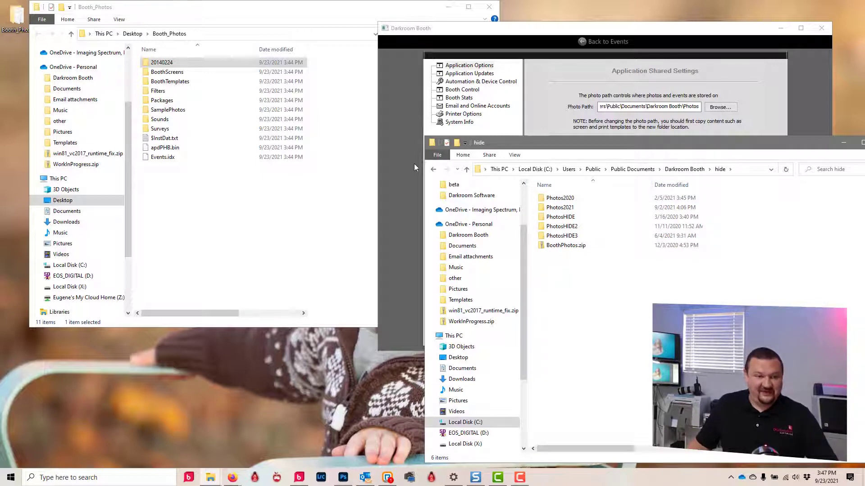
click(434, 170)
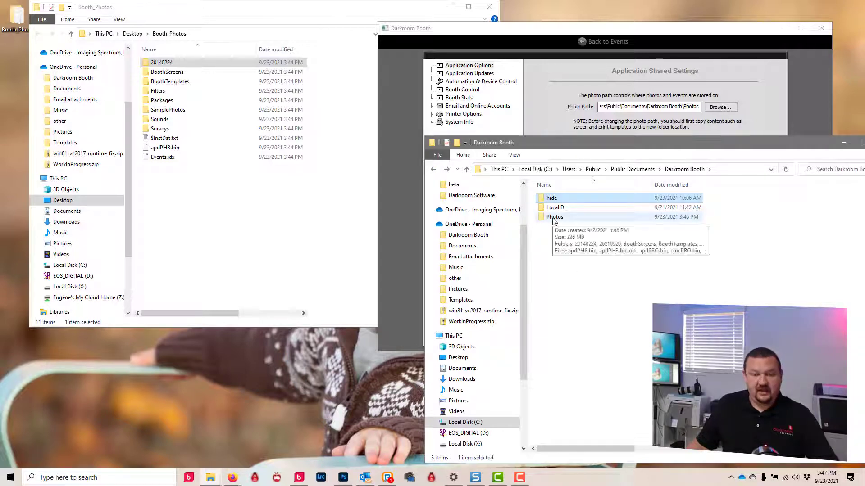
Close Darkroom Booth and rename its Photos folder to PhotosOLD
click(554, 221)
click(822, 28)
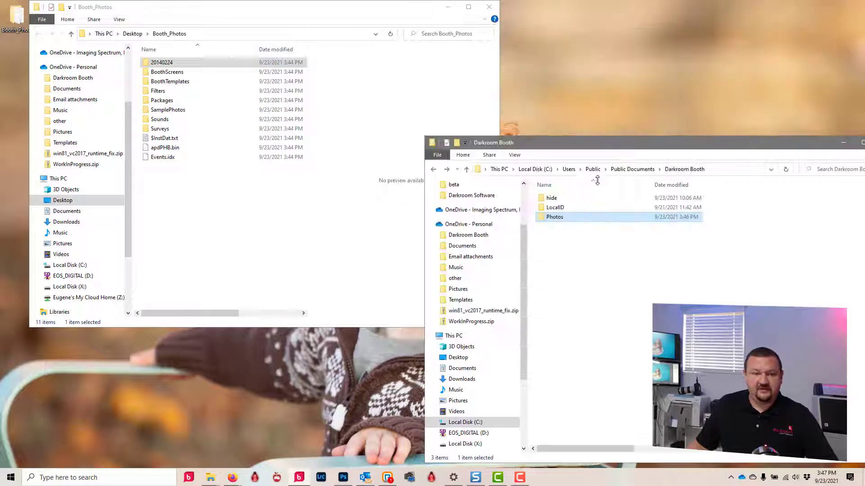
click(558, 218)
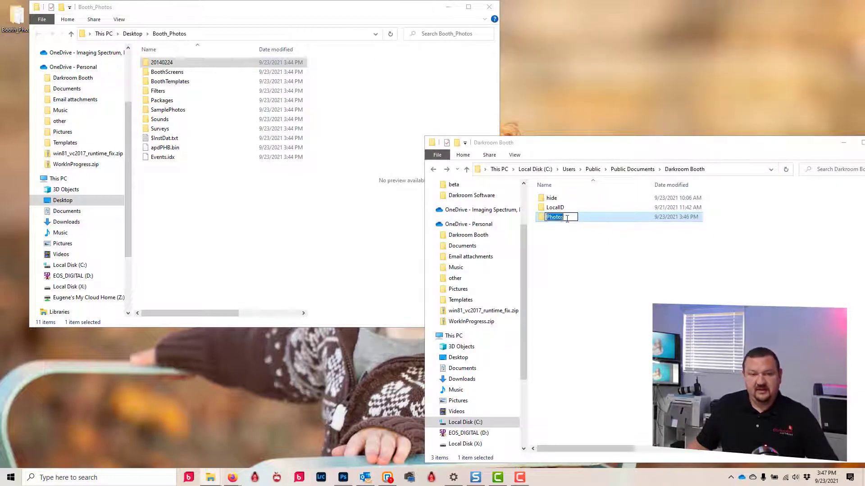
click(569, 220)
text(OLD)
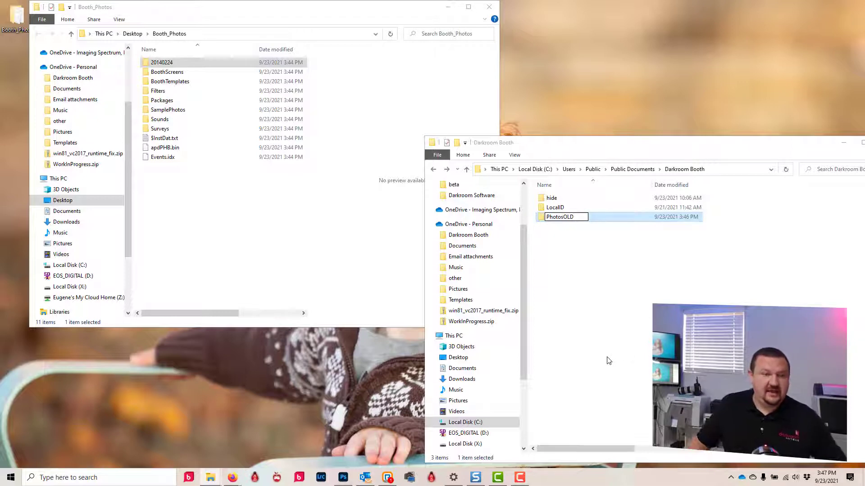
key(Return)
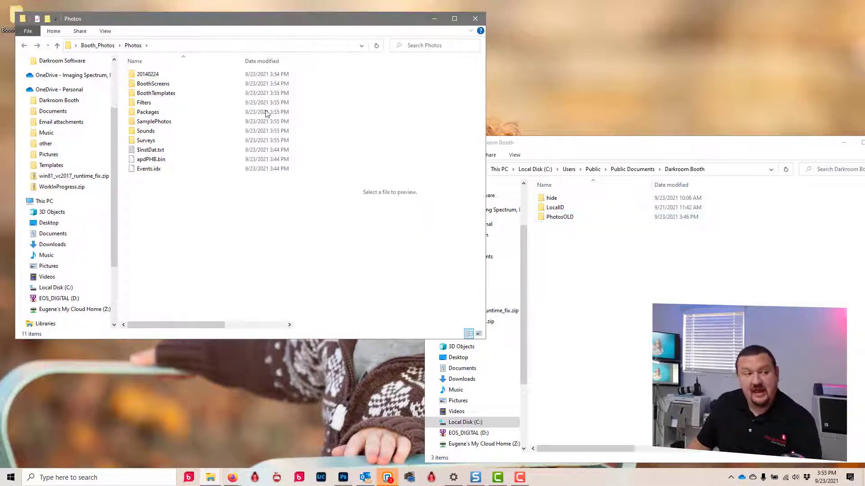
Move the extracted Photos folder from Booth_Photos into the Darkroom Booth folder
click(98, 46)
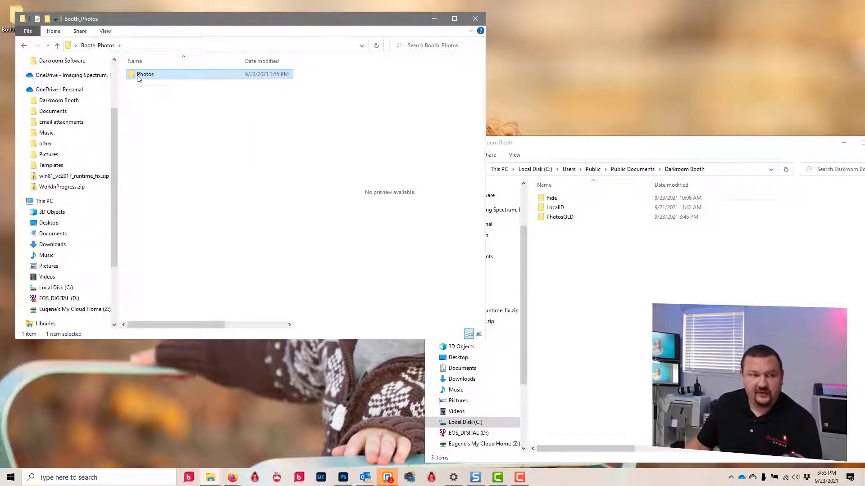
drag(140, 77, 617, 333)
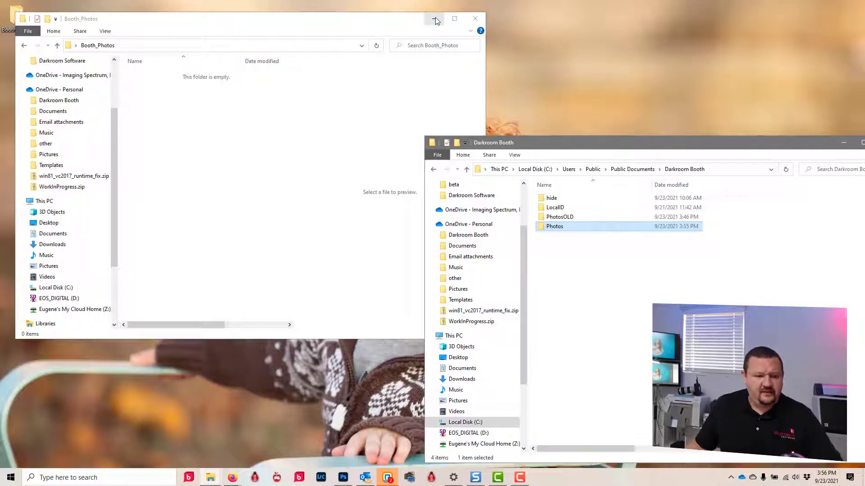
Relaunch Darkroom Booth and check the Sample Green Screen and Sample Basic Touch Screen events
click(296, 478)
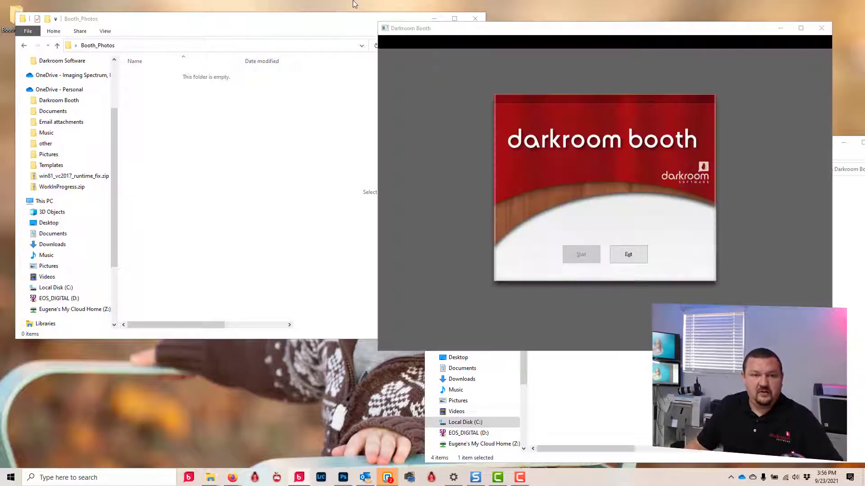
click(581, 257)
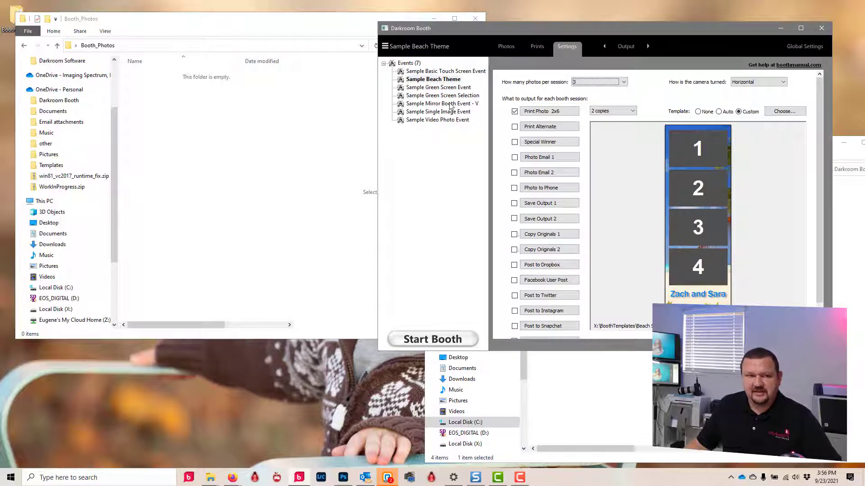
click(421, 88)
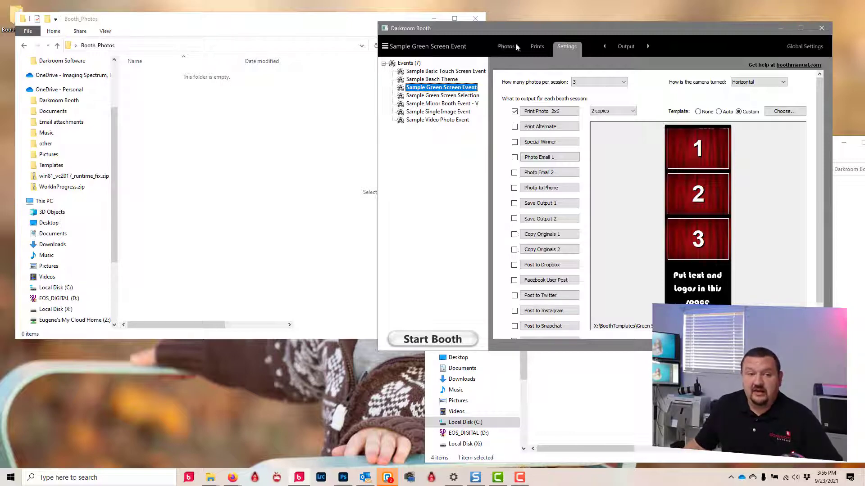
click(501, 47)
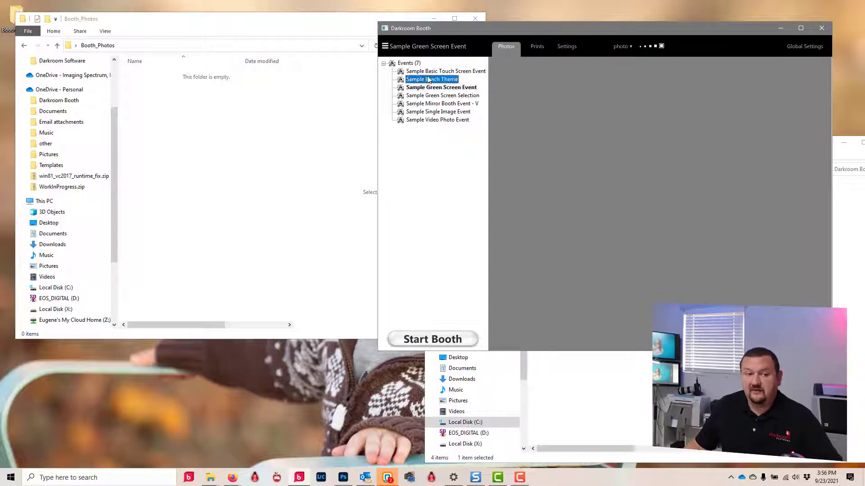
click(433, 72)
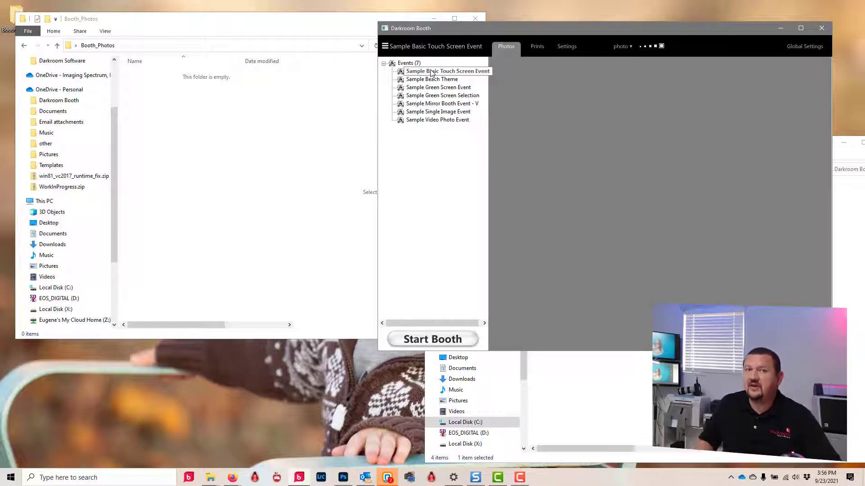
click(431, 73)
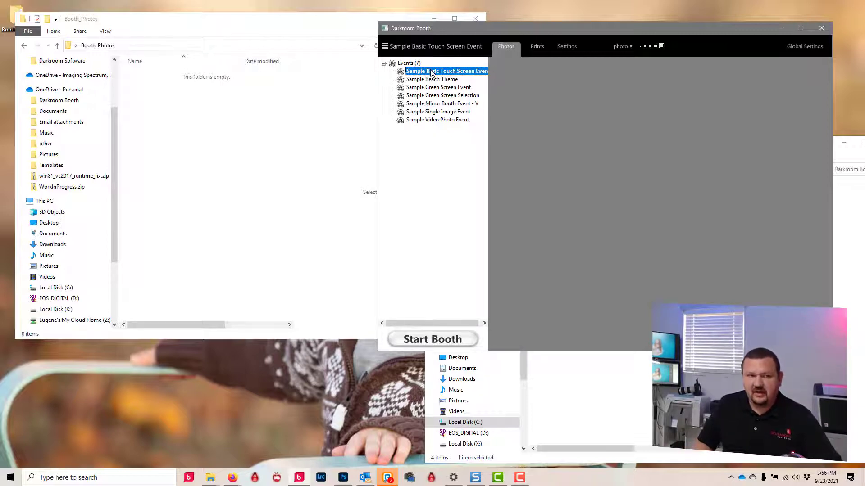